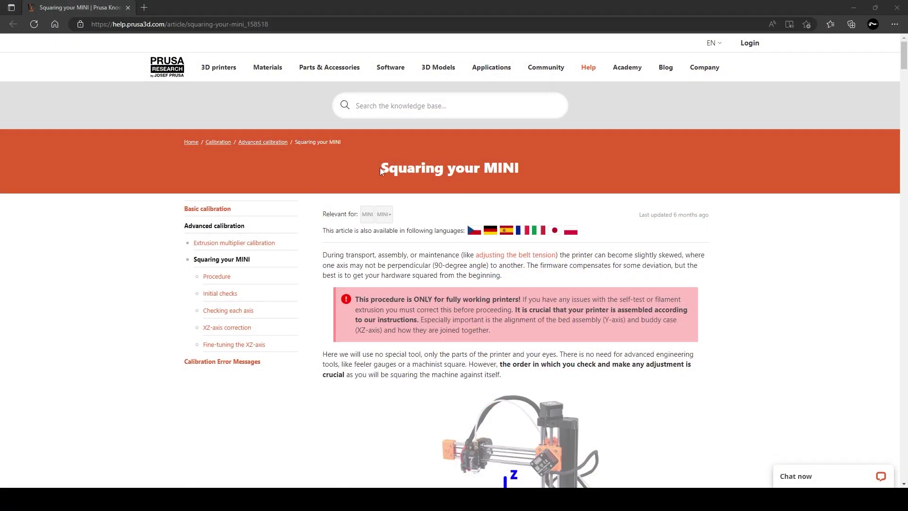
- Scroll through the Squaring your MINI article down to the XZ-axis correction instructions
drag(509, 172, 523, 171)
click(793, 293)
scroll(792, 294, down, 4)
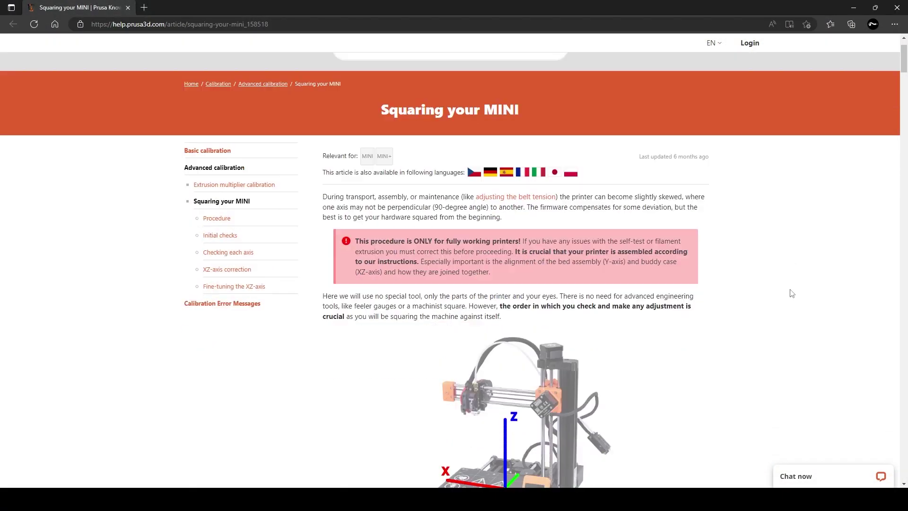
scroll(792, 293, down, 12)
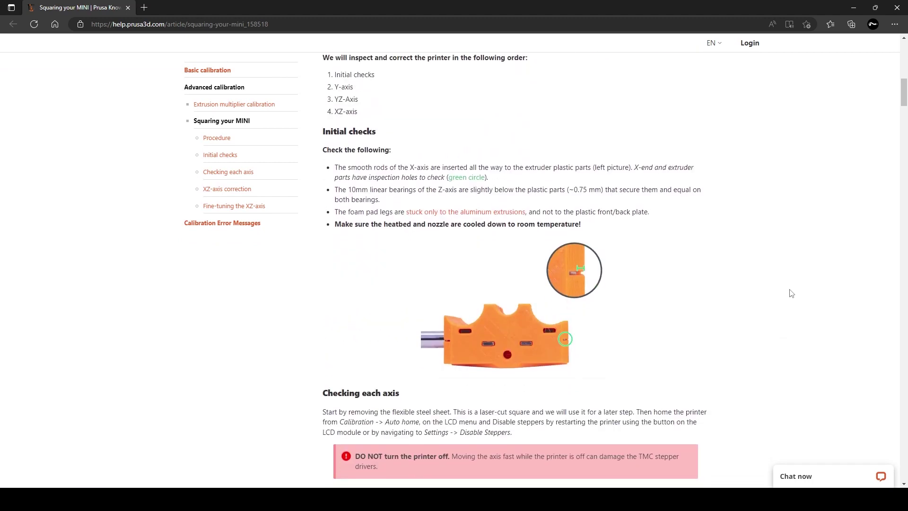
scroll(791, 293, down, 6)
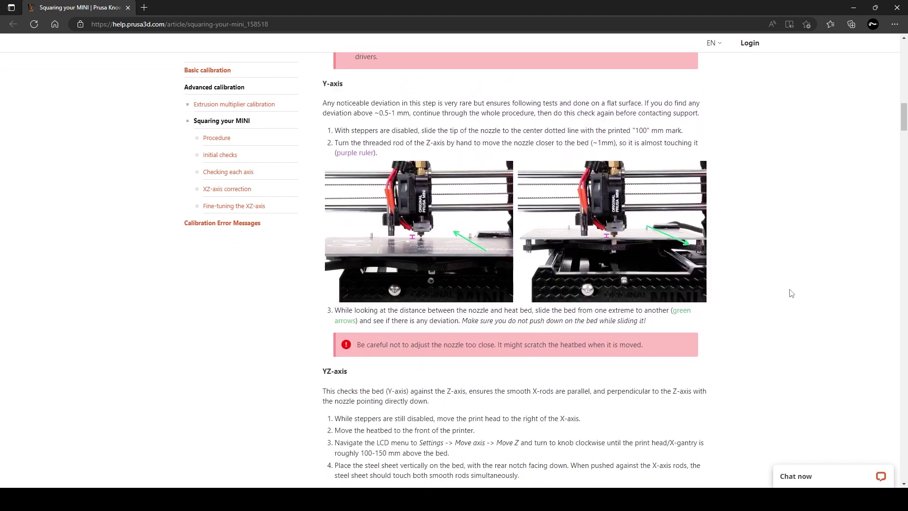
scroll(791, 293, down, 14)
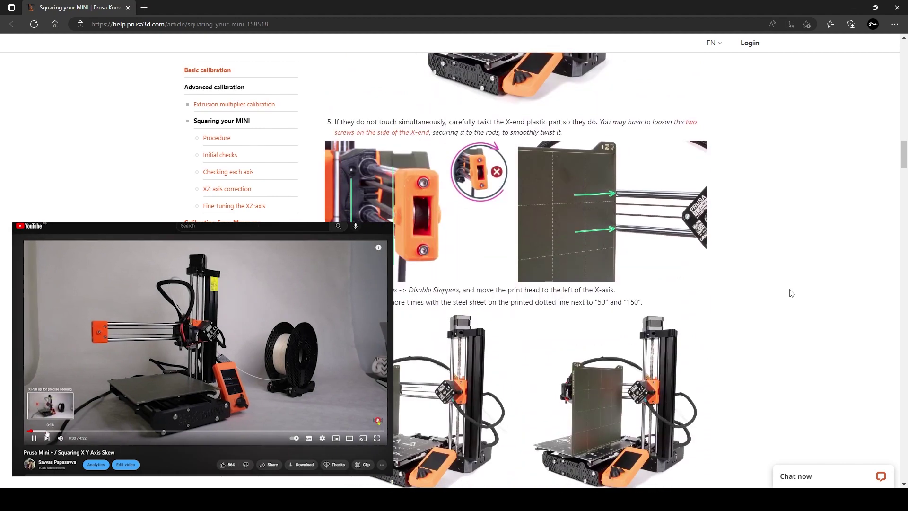
scroll(790, 293, down, 10)
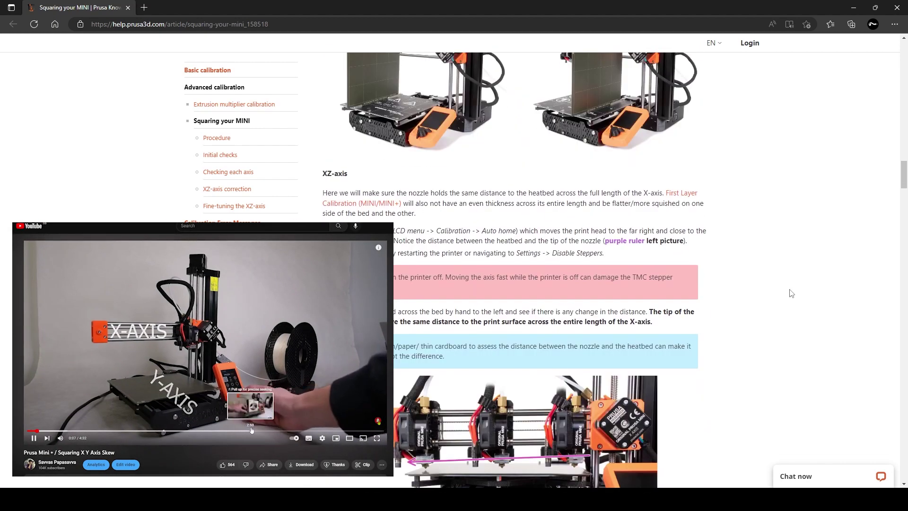
scroll(791, 293, down, 10)
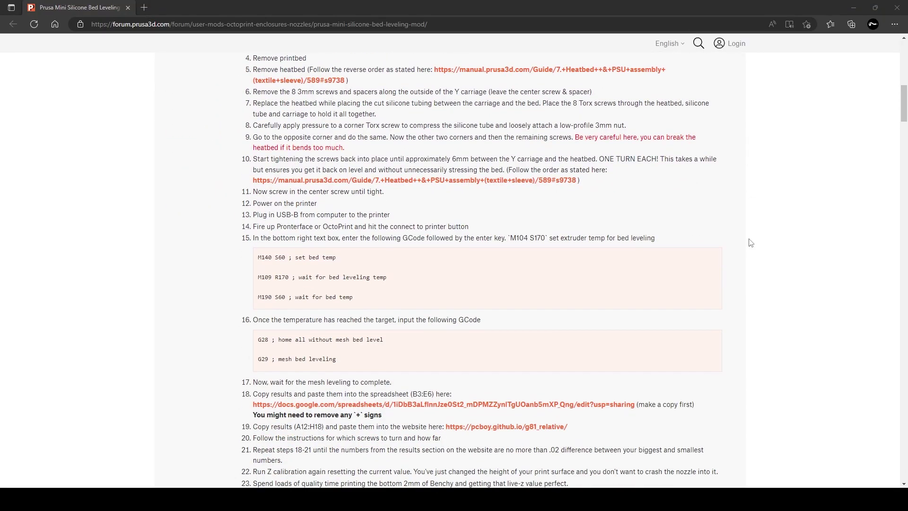
- Scroll the silicone bed leveling thread to the Best Answer linking the updated PMSBLM guide
scroll(750, 242, down, 8)
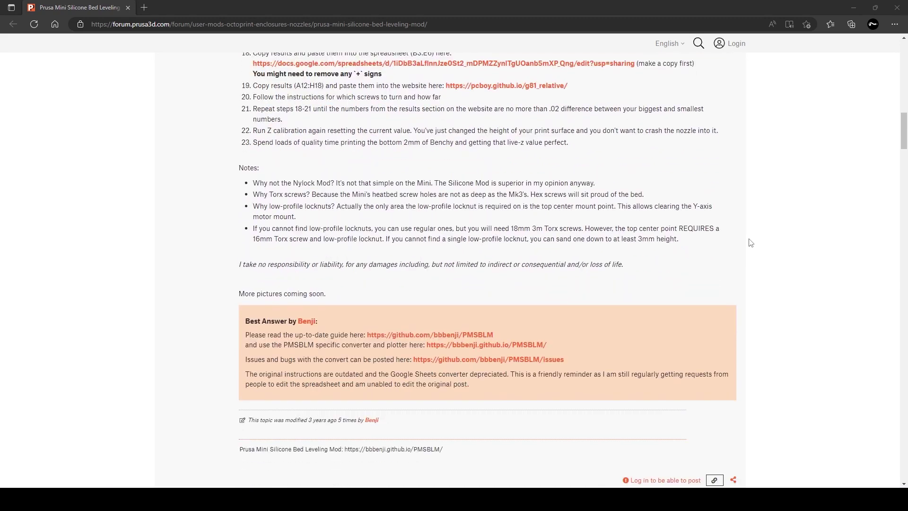
scroll(749, 242, down, 5)
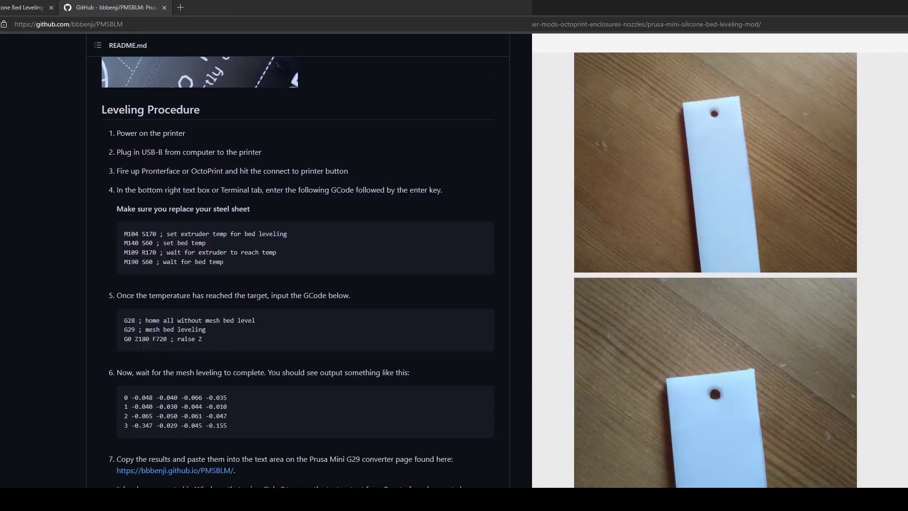
- Check the DIN 988 shim washer thickness options and read the seller's description
click(473, 144)
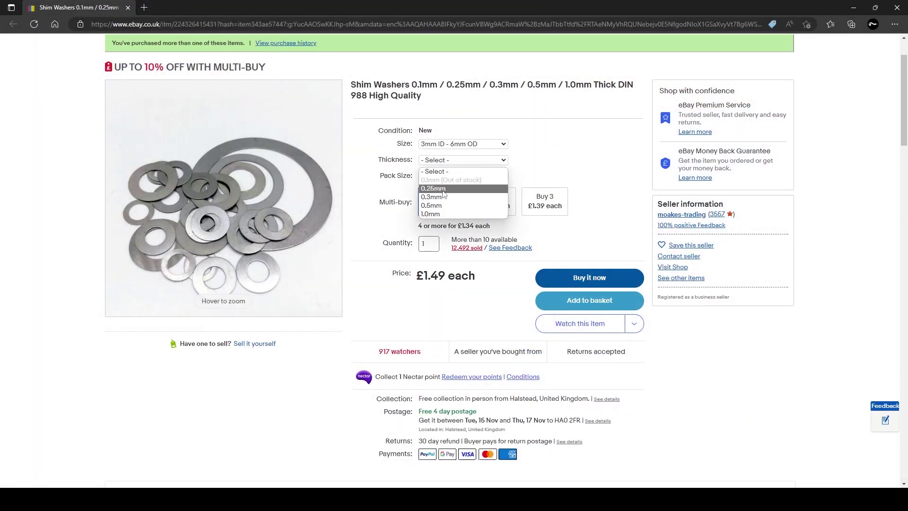
scroll(579, 200, down, 20)
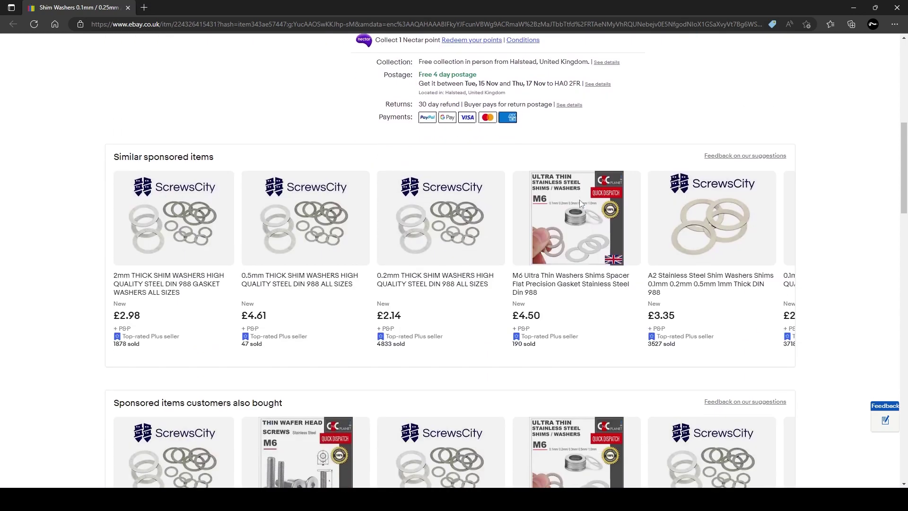
scroll(582, 210, down, 2)
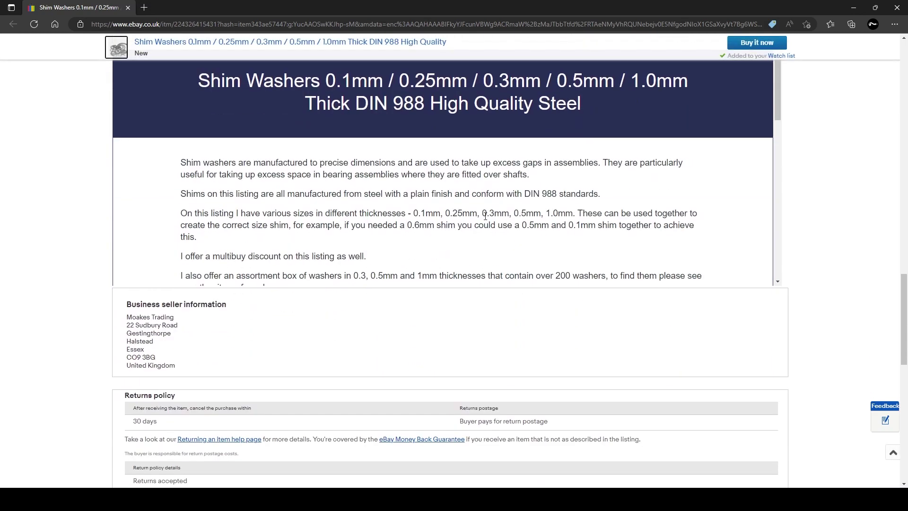
scroll(737, 177, up, 1)
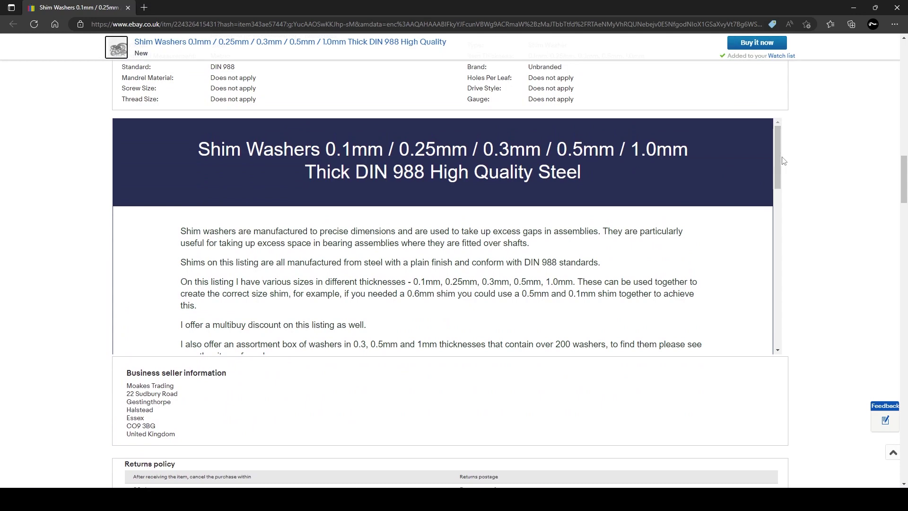
drag(782, 161, 796, 300)
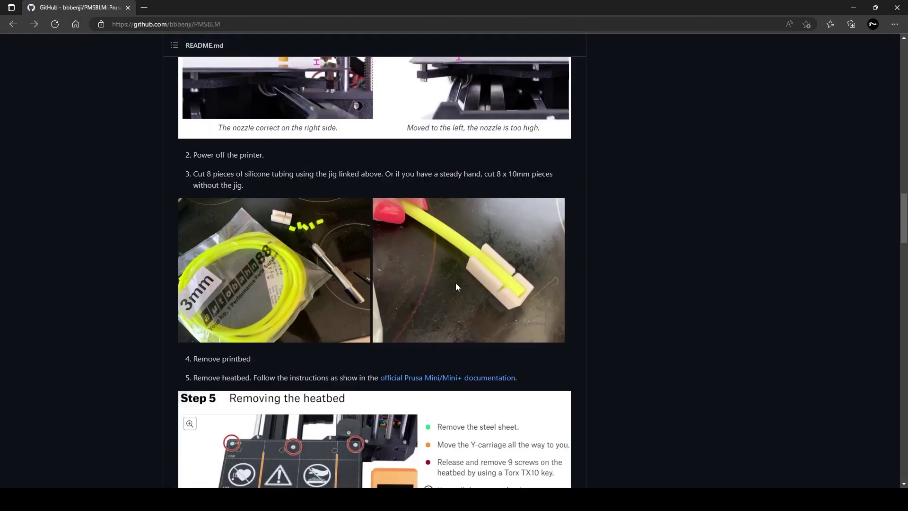
- Open the mid-assembly photo and the 6 mm carriage-to-heatbed photo in separate tabs
scroll(456, 286, down, 15)
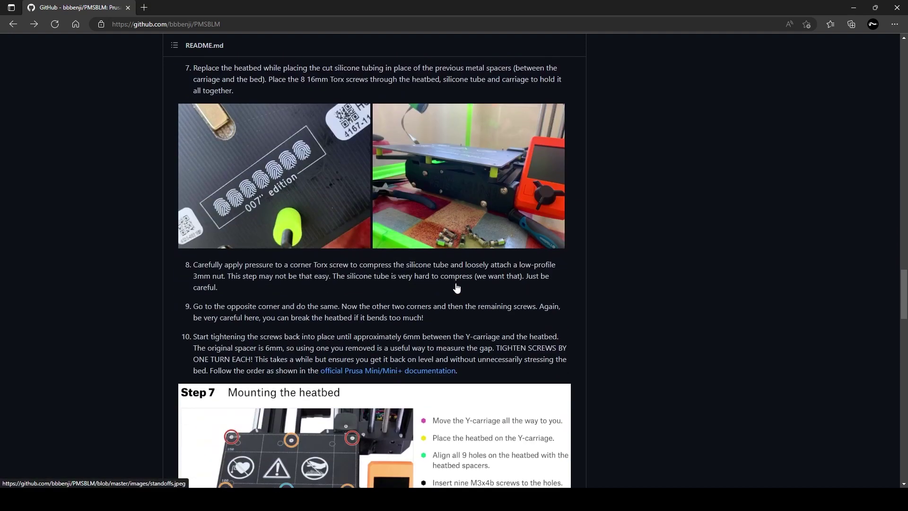
right_click(468, 178)
click(497, 189)
scroll(298, 350, down, 7)
right_click(298, 351)
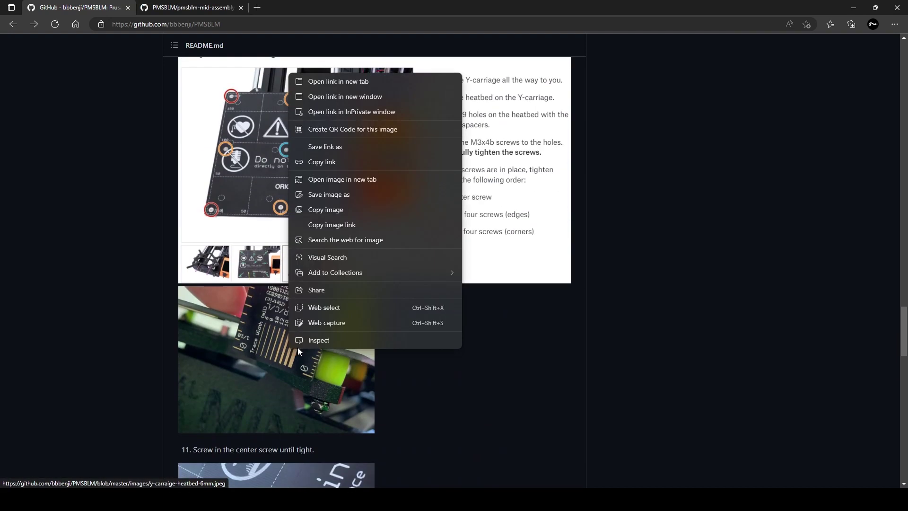
click(362, 82)
key(ctrl+Tab)
right_click(473, 123)
click(312, 71)
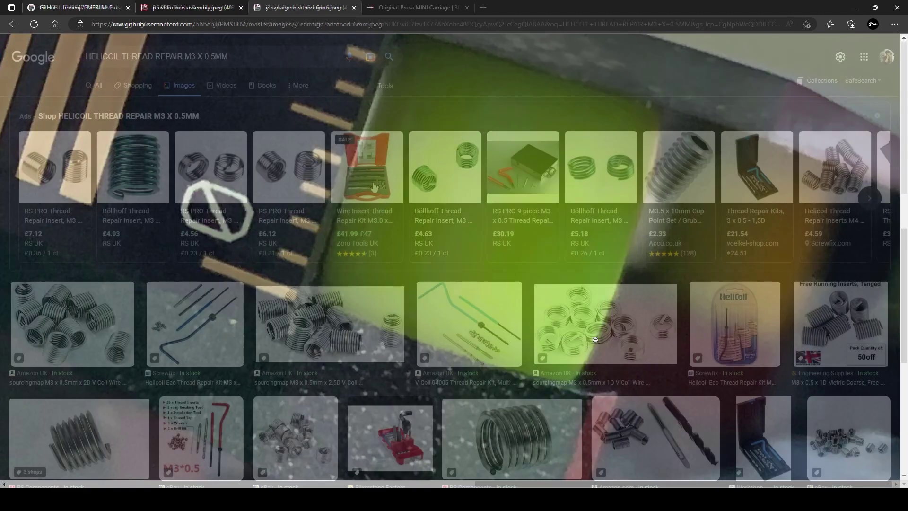
- Browse the M3 x 0.5 mm Helicoil insert results and preview the eBay thread repair kit
scroll(322, 261, down, 3)
scroll(323, 260, down, 2)
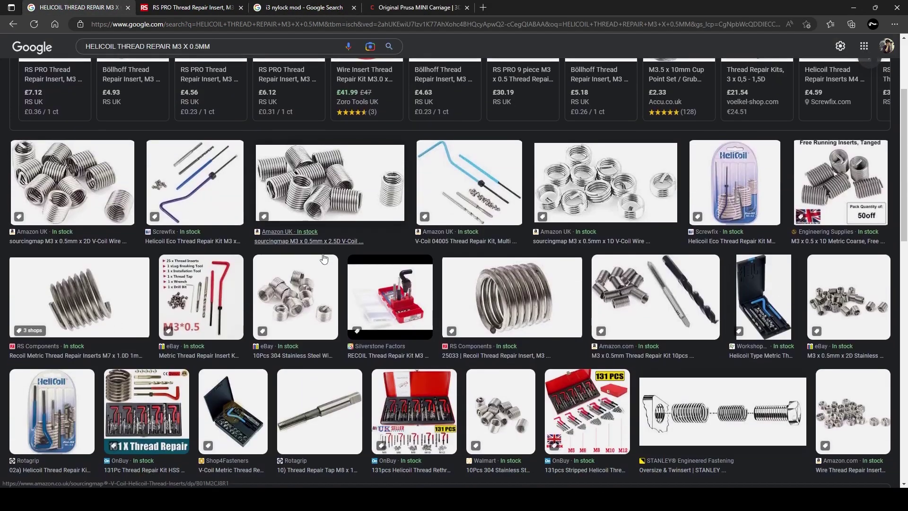
click(199, 237)
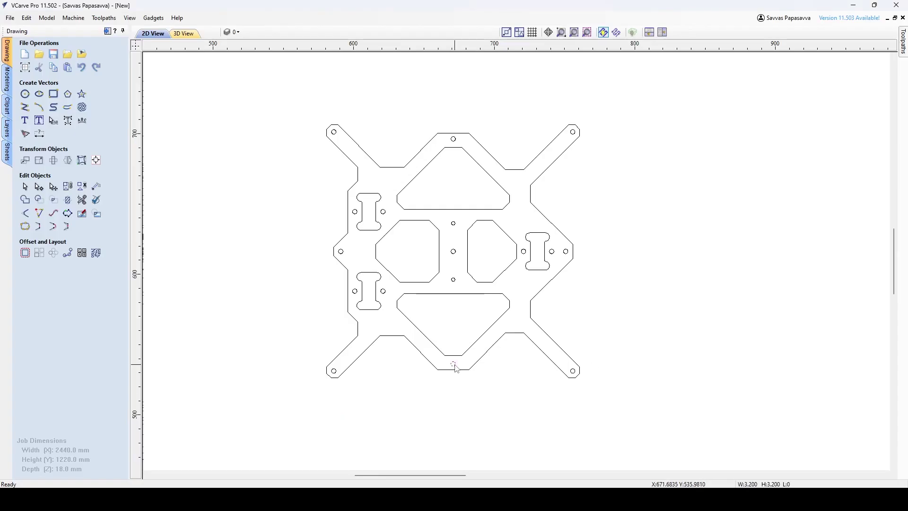
scroll(452, 366, up, 5)
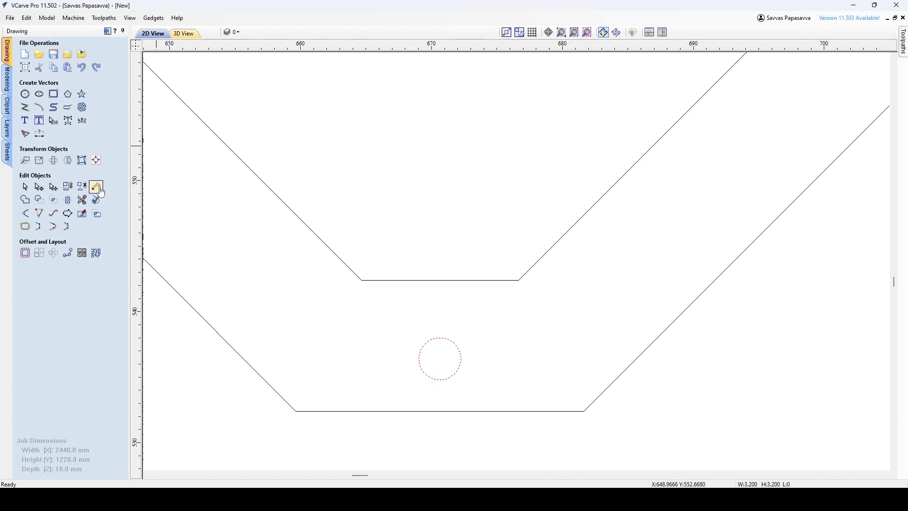
- Measure the carriage plate's small hole with Measure / Inspect, confirming a 3.2 mm diameter
click(96, 186)
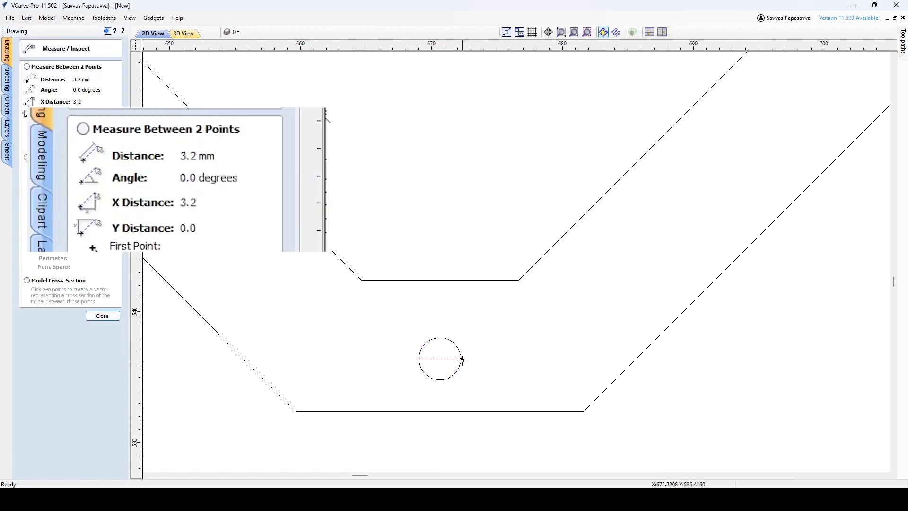
scroll(463, 359, down, 5)
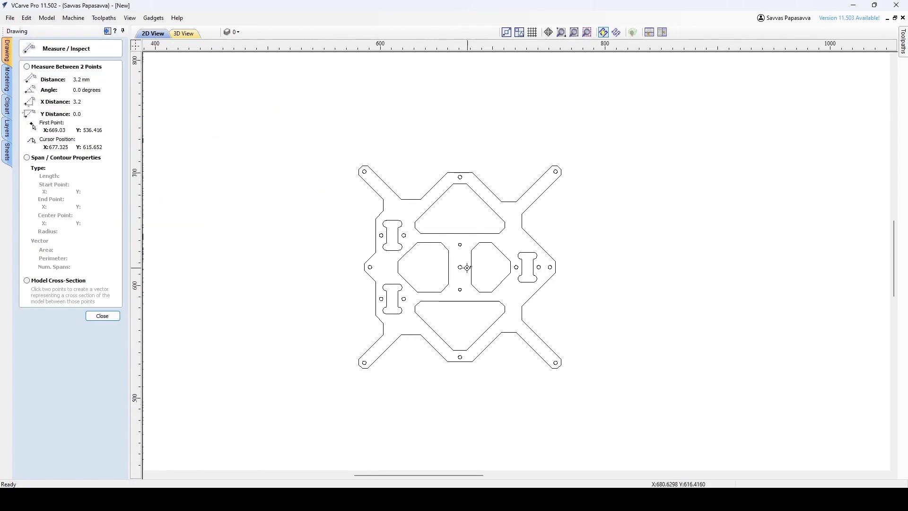
scroll(466, 267, up, 5)
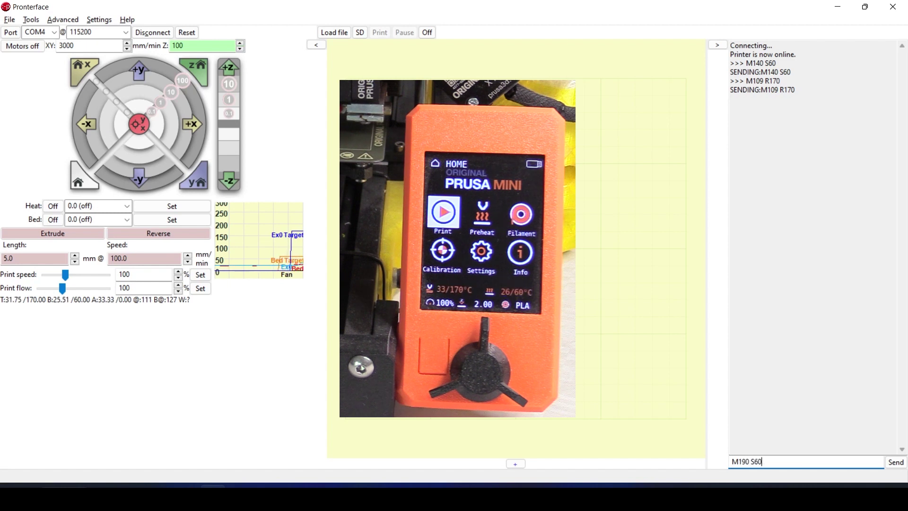
- Send M190 S60, G28 and G29, then select the four-row Bilinear Leveling Grid output
key(Return)
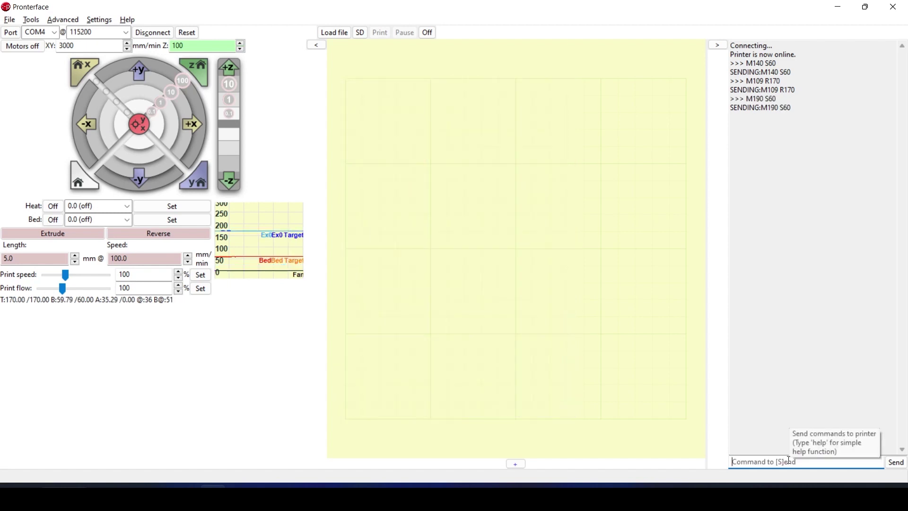
key(Return)
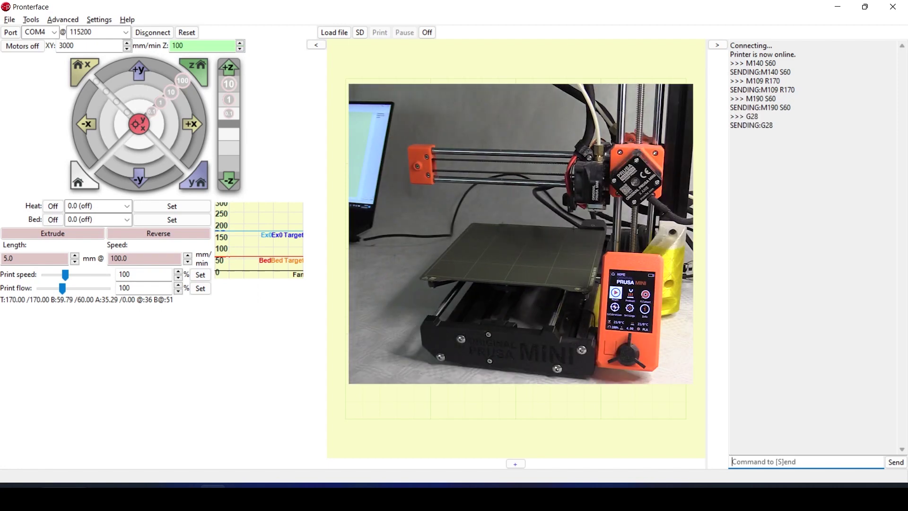
text(G2)
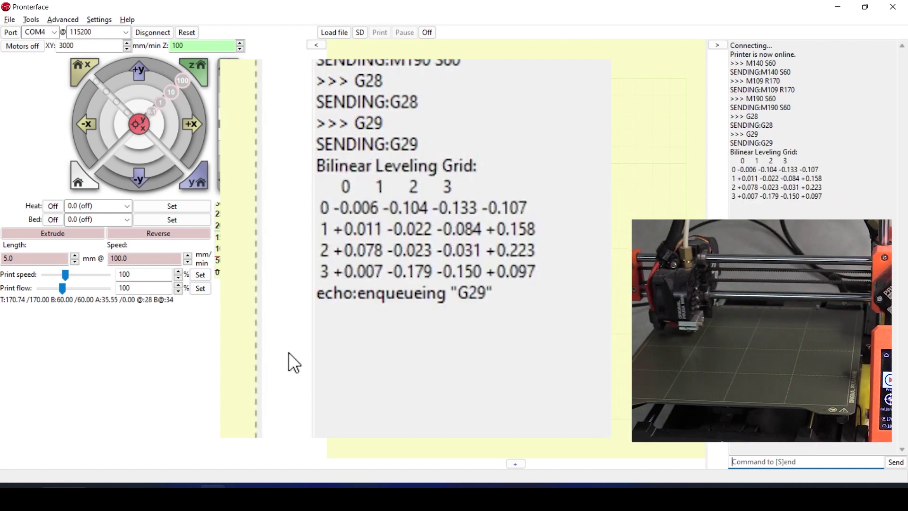
drag(540, 270, 312, 208)
key(alt+Tab)
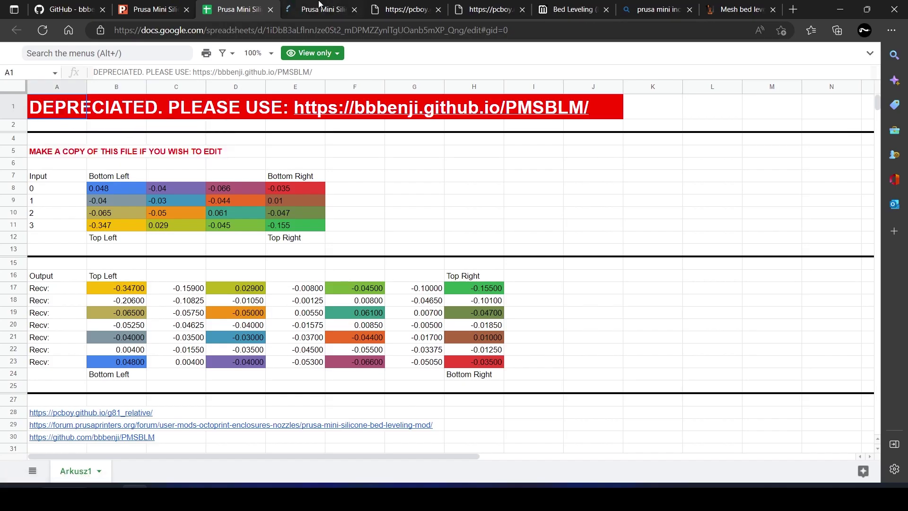
- Paste the new grid into the PMSBLM G29 converter and convert it to screw corrections
click(321, 5)
click(281, 235)
key(ctrl+a)
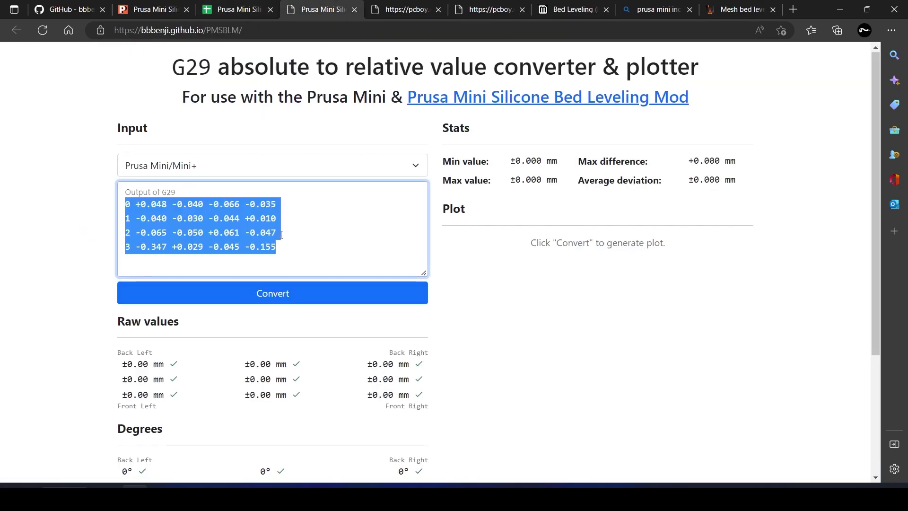
click(283, 302)
scroll(42, 404, down, 2)
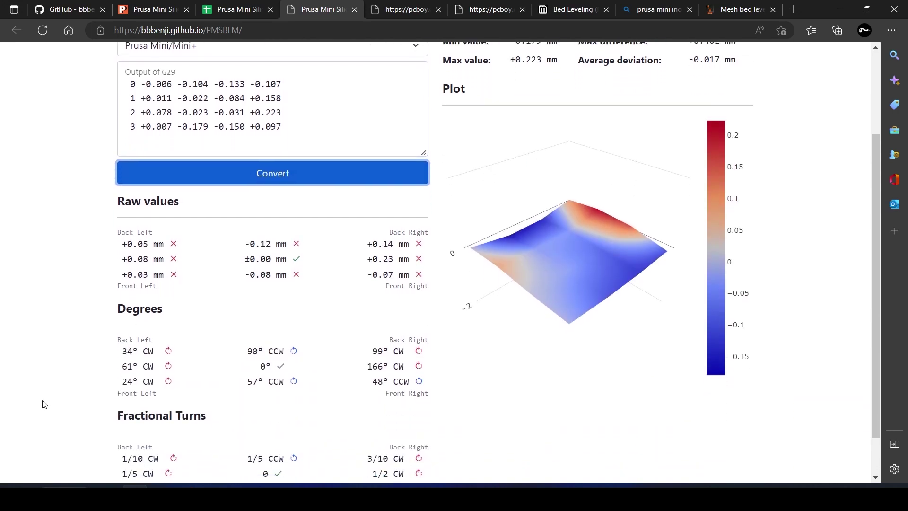
scroll(43, 403, up, 1)
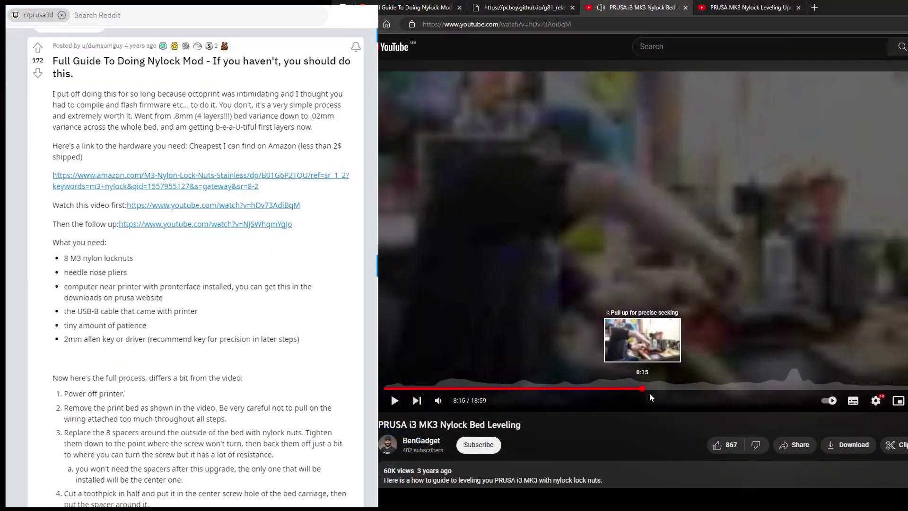
key(ctrl+Tab)
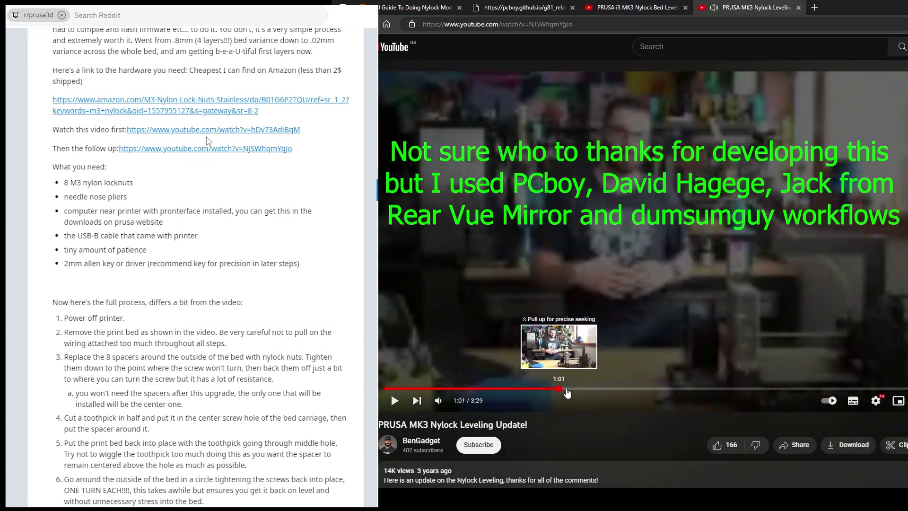
- Scrub the nylock update video, then scroll the Reddit and Rear Vue Mirror guides to the bed photos
drag(656, 391, 903, 392)
scroll(289, 208, down, 9)
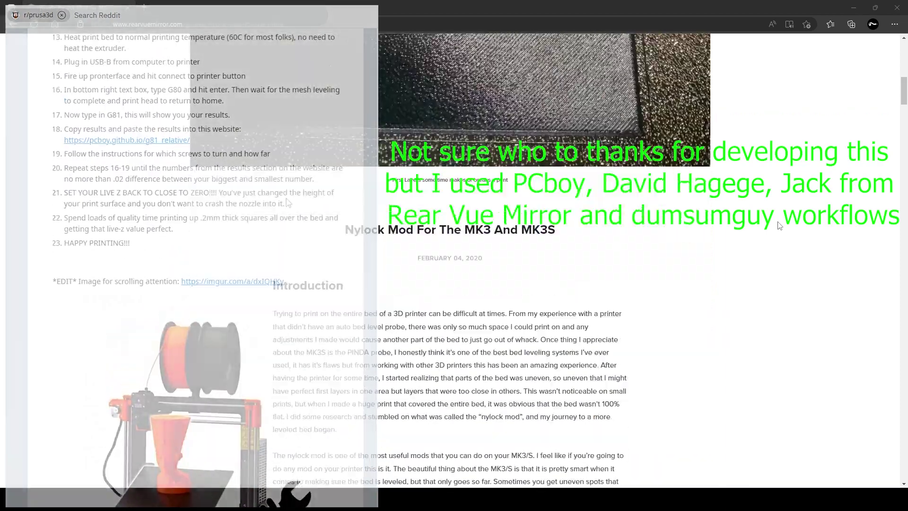
scroll(779, 224, down, 15)
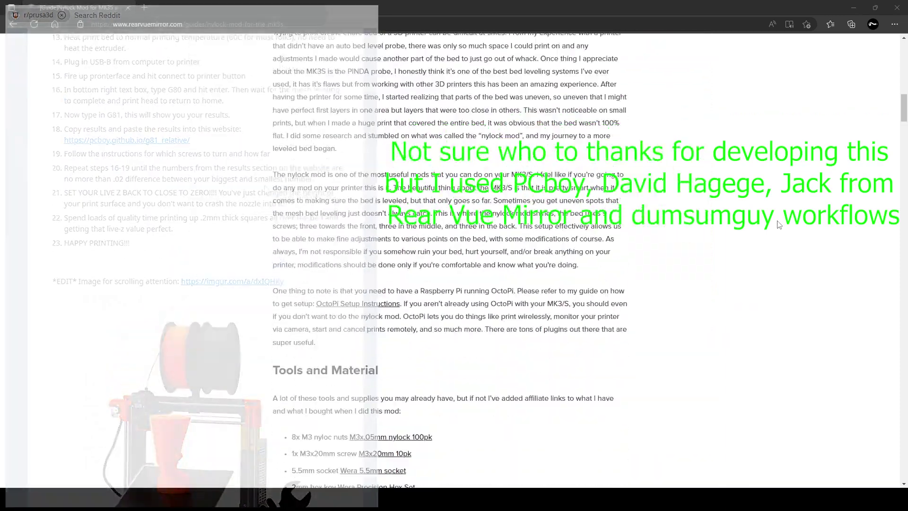
scroll(778, 224, down, 20)
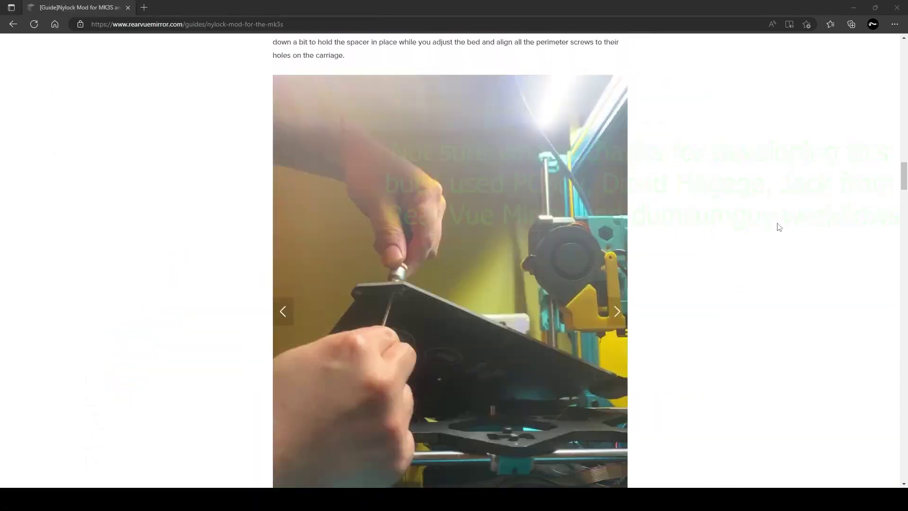
scroll(777, 229, down, 3)
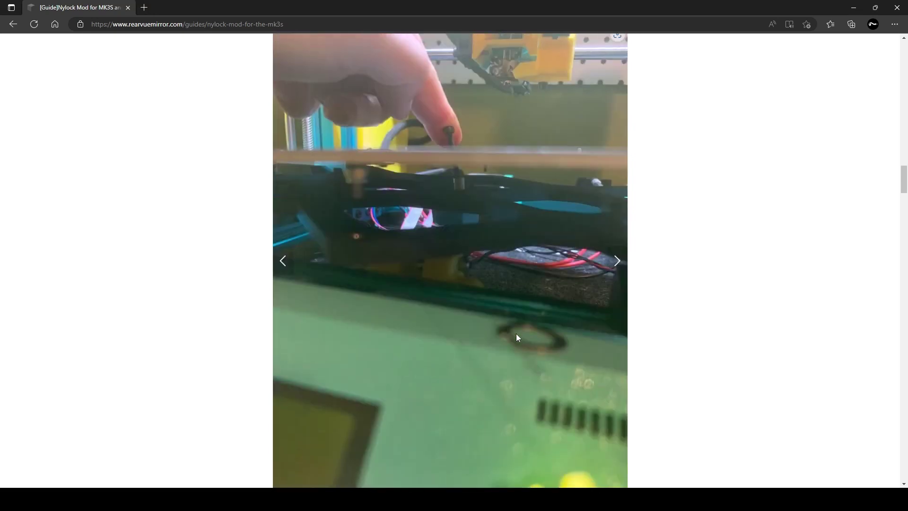
scroll(516, 337, down, 5)
scroll(517, 336, down, 5)
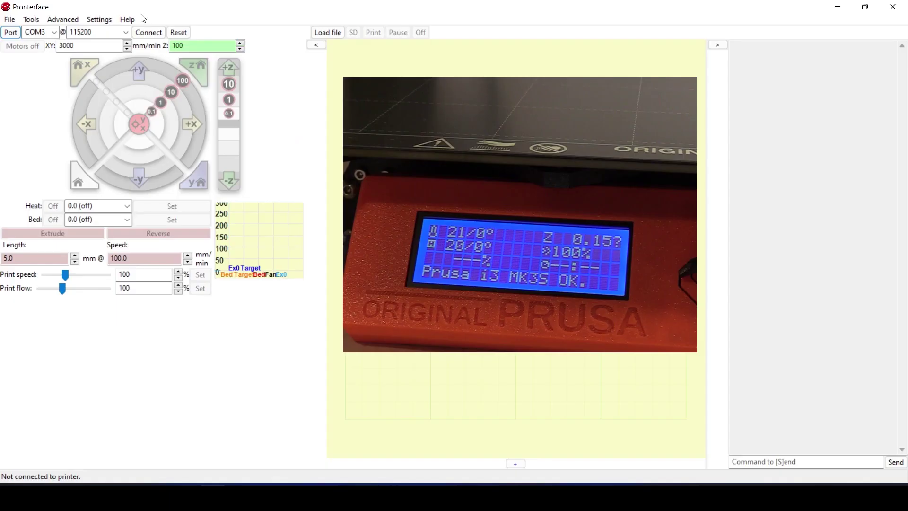
- Connect to the MK3S and enter M140 S60 to heat the bed to 60 °C
click(154, 39)
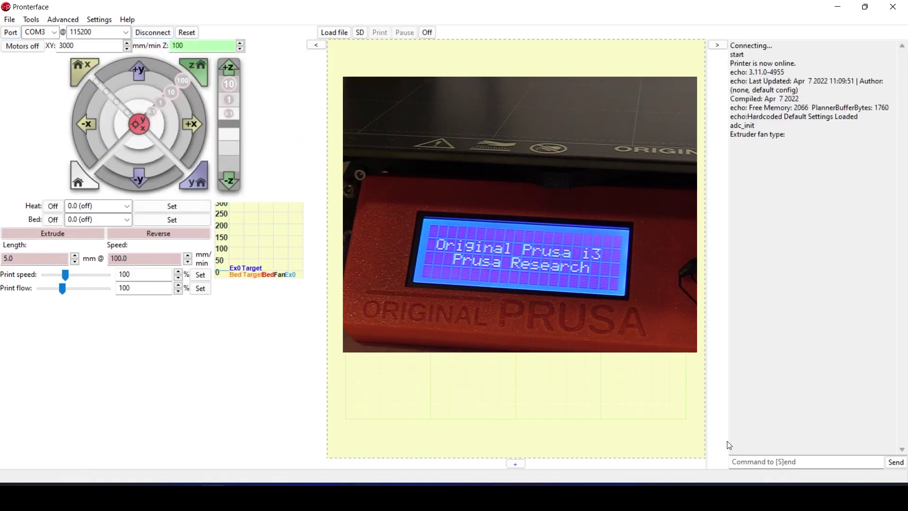
text(M140 S60)
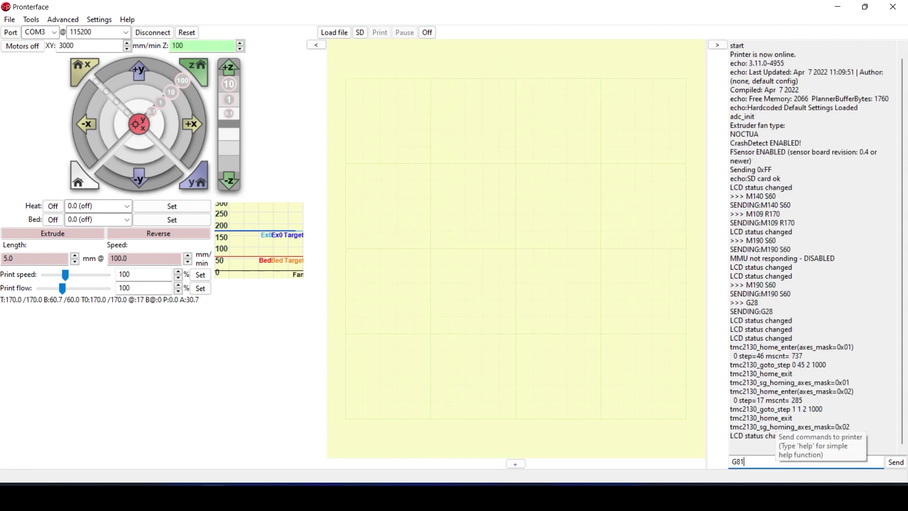
- Report the current 7×7 measured mesh with G81, then start a fresh G80 probe
key(Return)
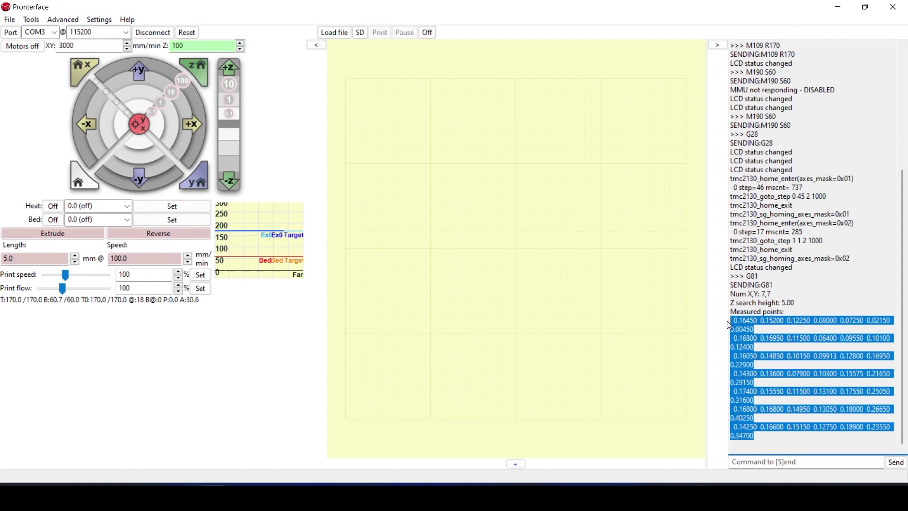
click(777, 465)
key(Return)
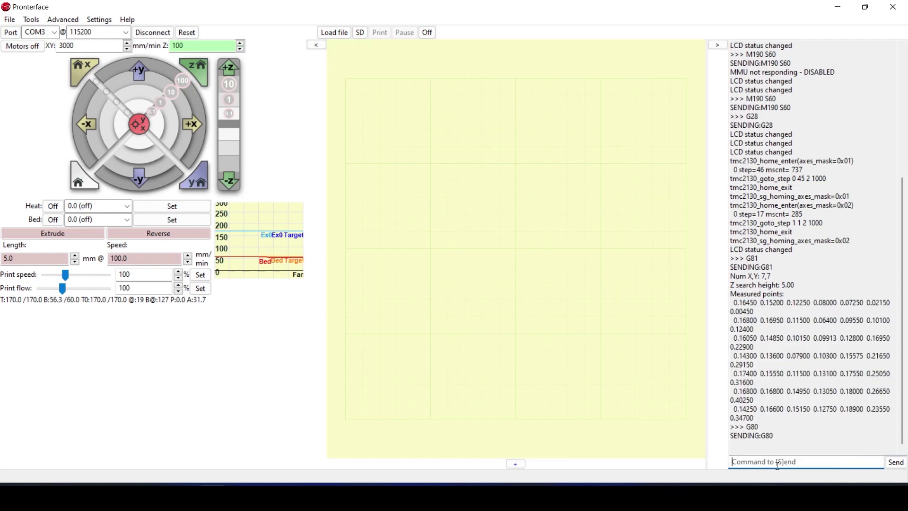
- Paste the copied 7×7 mesh readings into the g81_relative converter, then send another G81 report
key(Tab)
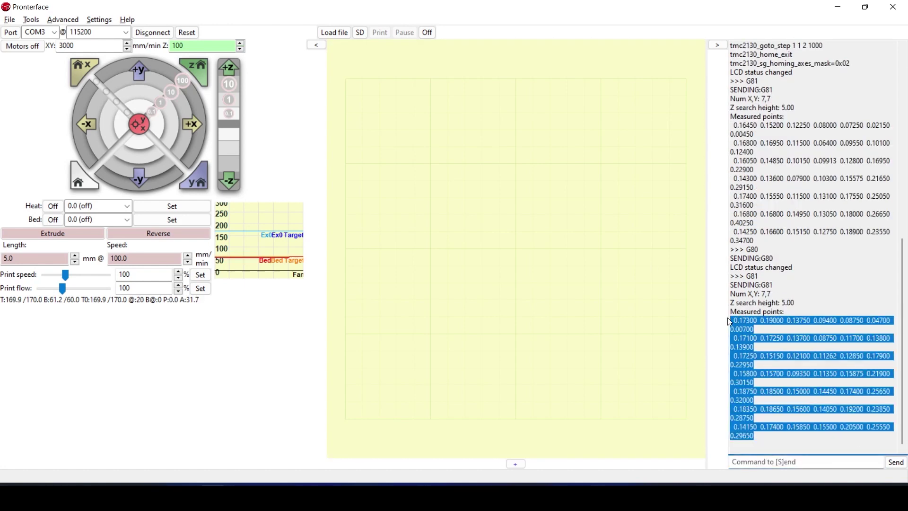
key(ctrl+c)
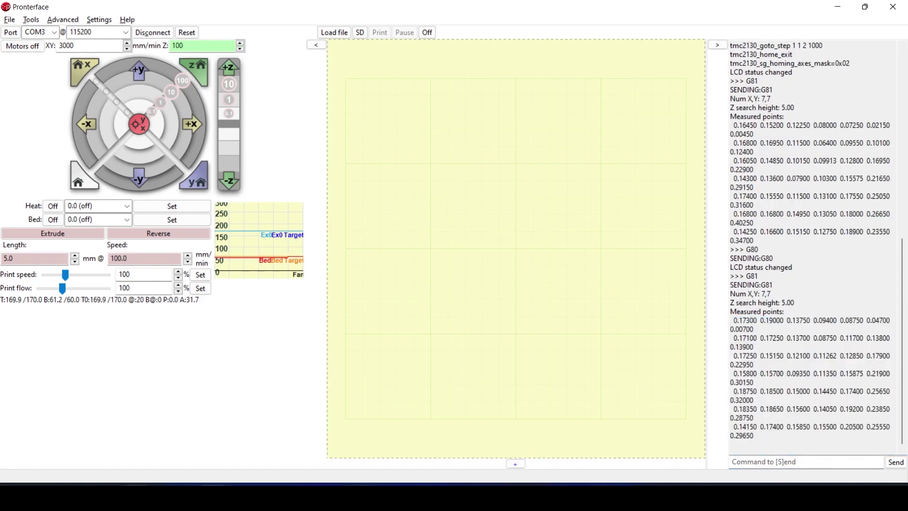
key(alt+Tab)
key(ctrl+a)
key(ctrl+v)
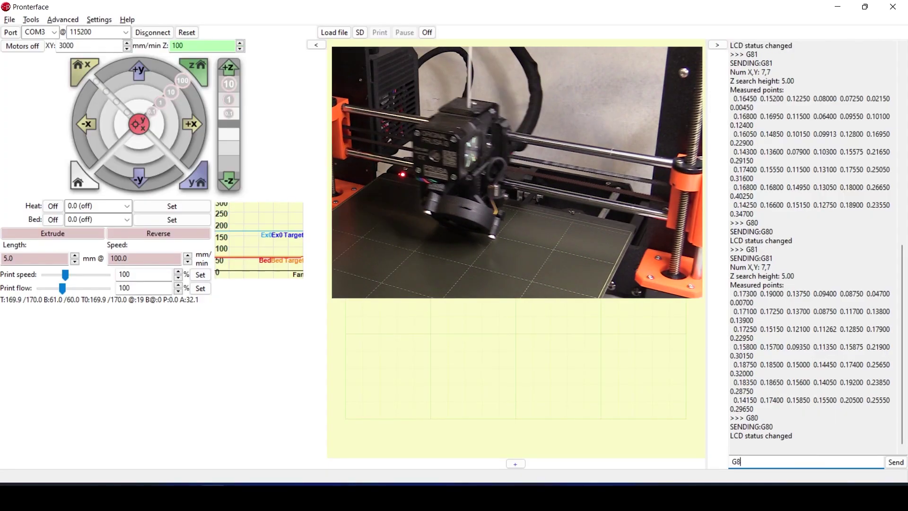
key(Return)
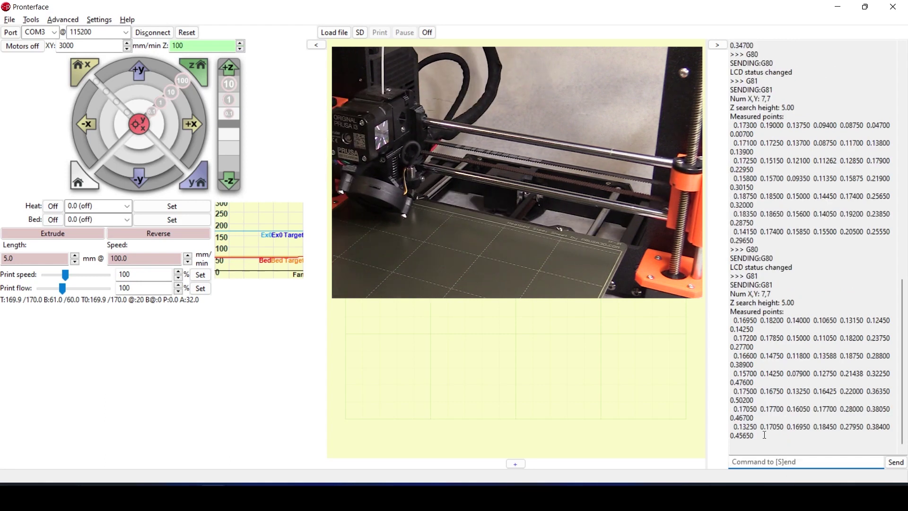
click(520, 387)
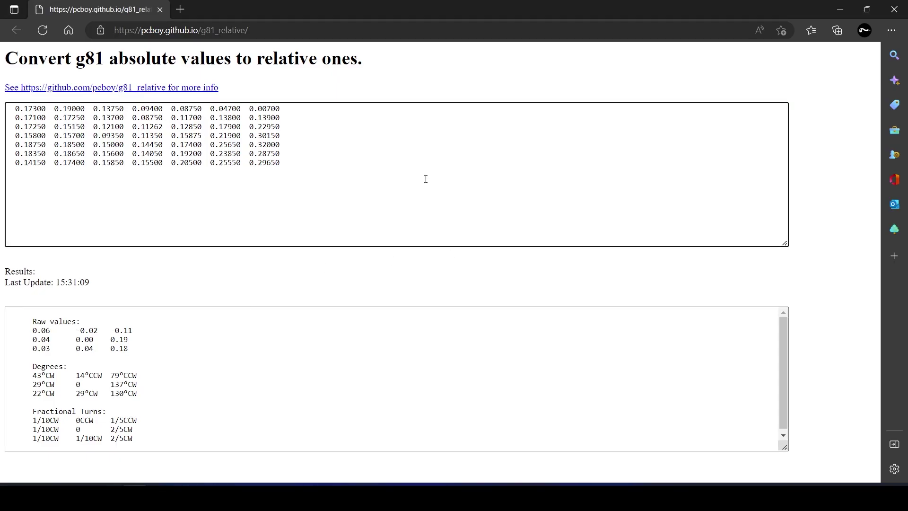
- Swap the converter's old readings for the newest 7×7 mesh to get updated screw-turn corrections
key(ctrl+a)
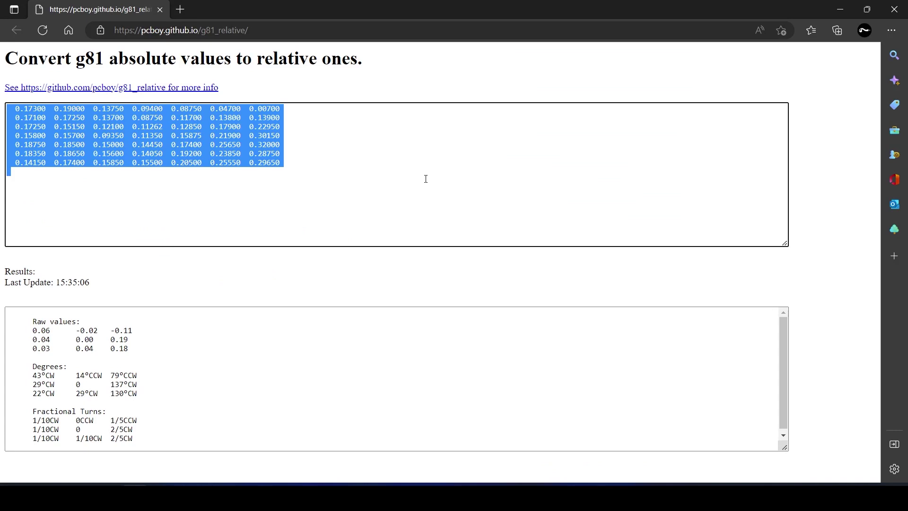
key(ctrl+v)
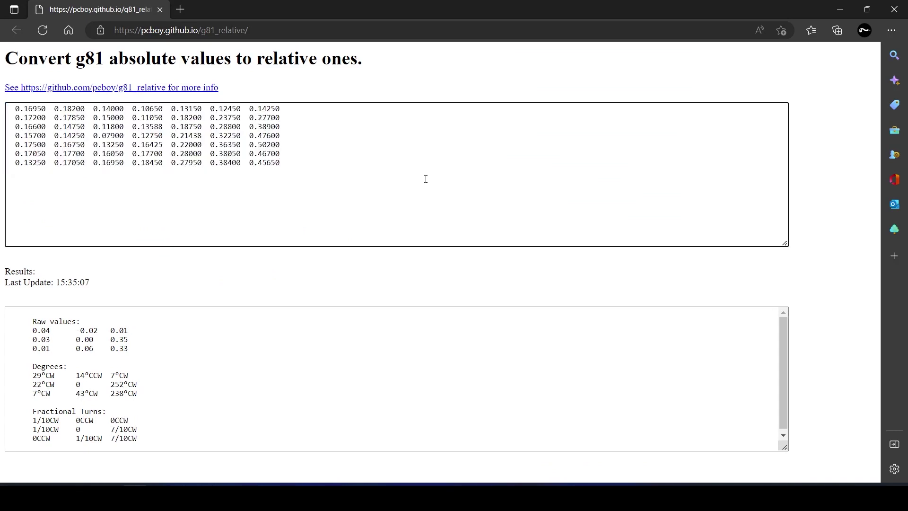